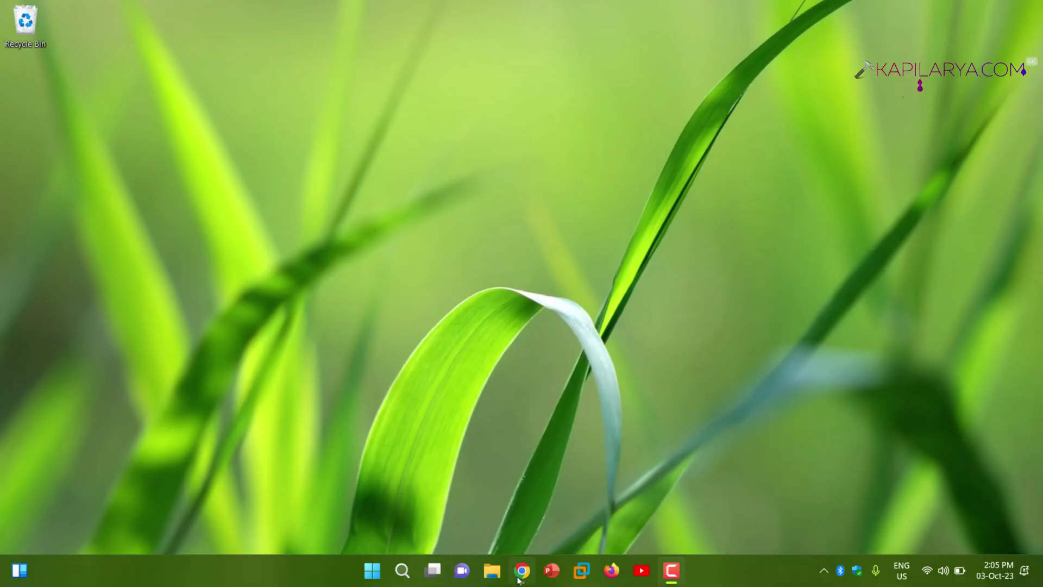
# Open rufus.ie in Chrome, dismiss the bottom ad, and scroll to the Download section
pyautogui.click(522, 570)
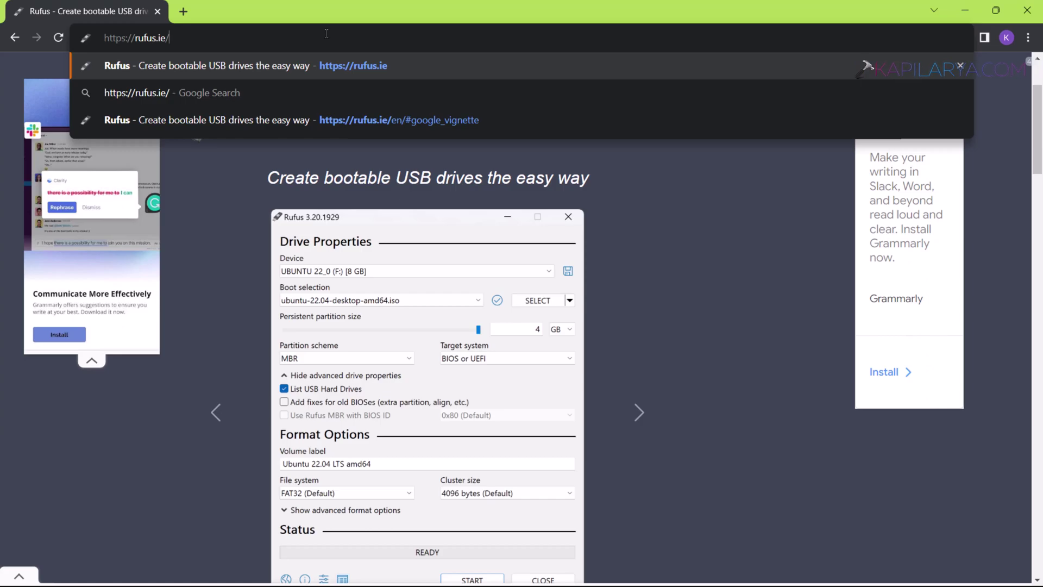
pyautogui.press('Return')
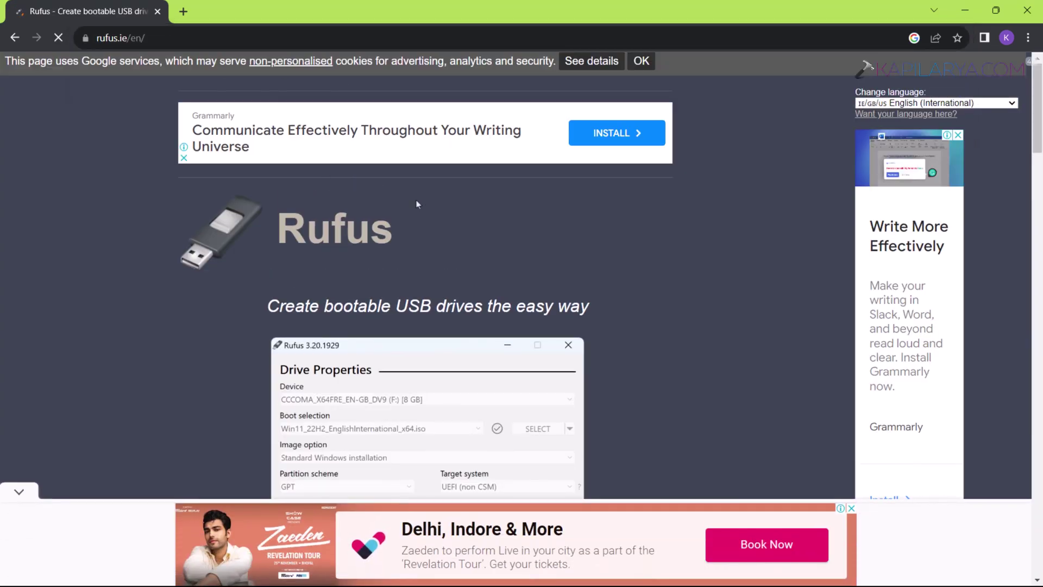
pyautogui.click(20, 492)
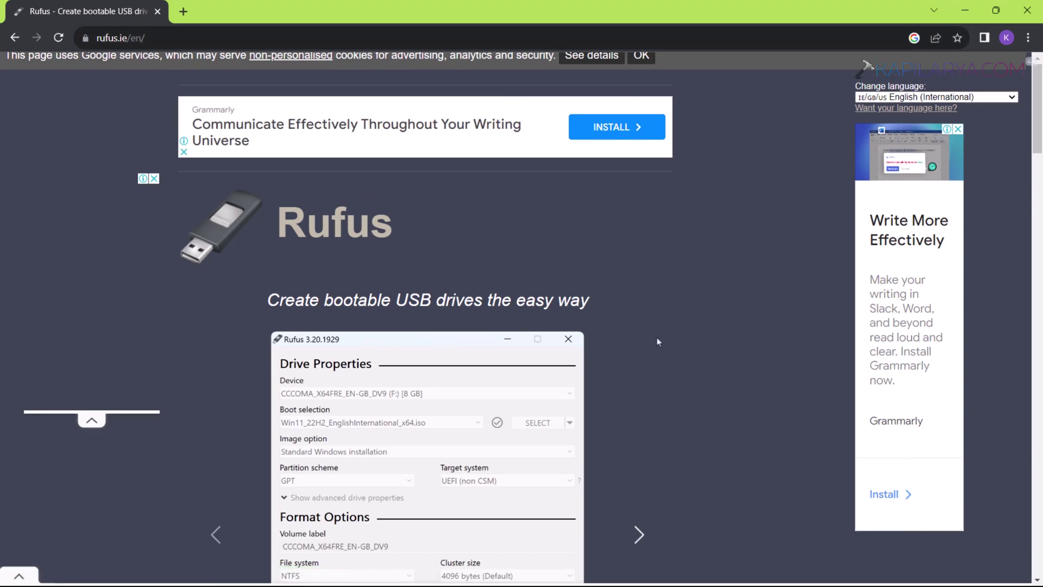
pyautogui.scroll(-3, 657, 343)
pyautogui.scroll(-5, 657, 343)
pyautogui.scroll(-2, 657, 342)
pyautogui.scroll(-2, 656, 342)
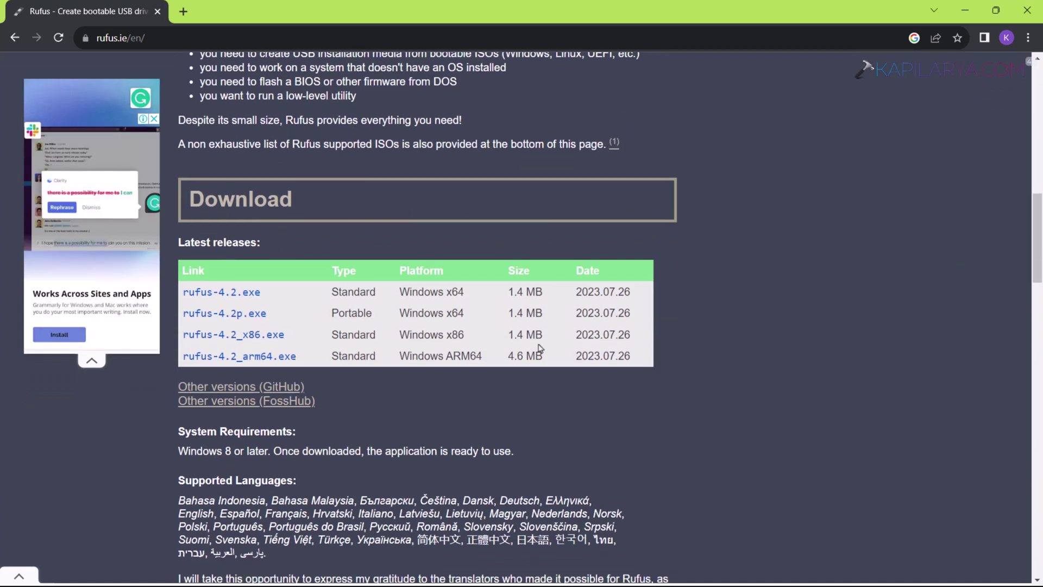
# Save the portable rufus-4.2p.exe to the desktop and minimize Chrome
pyautogui.click(223, 292)
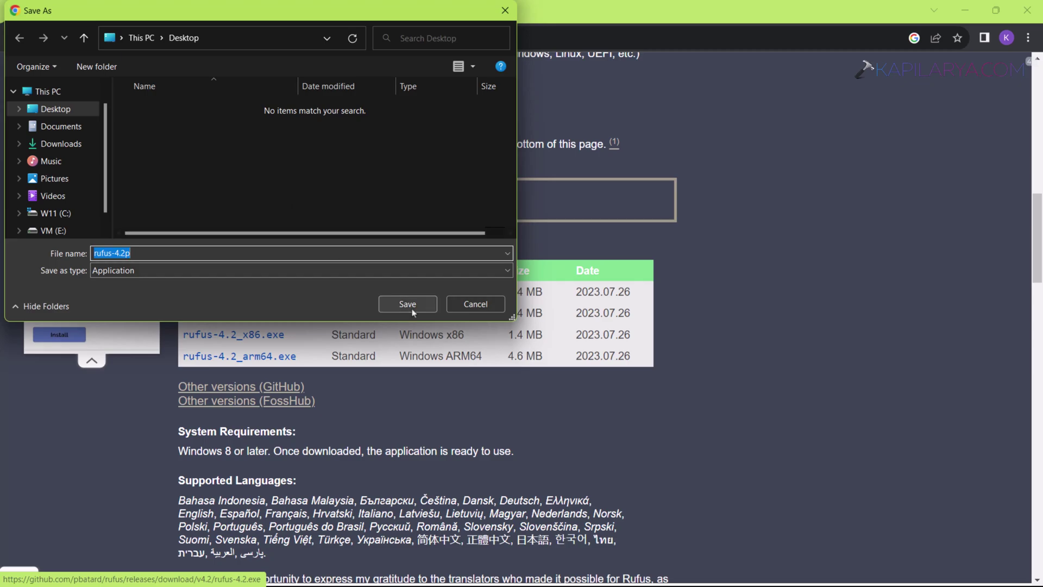
pyautogui.click(407, 304)
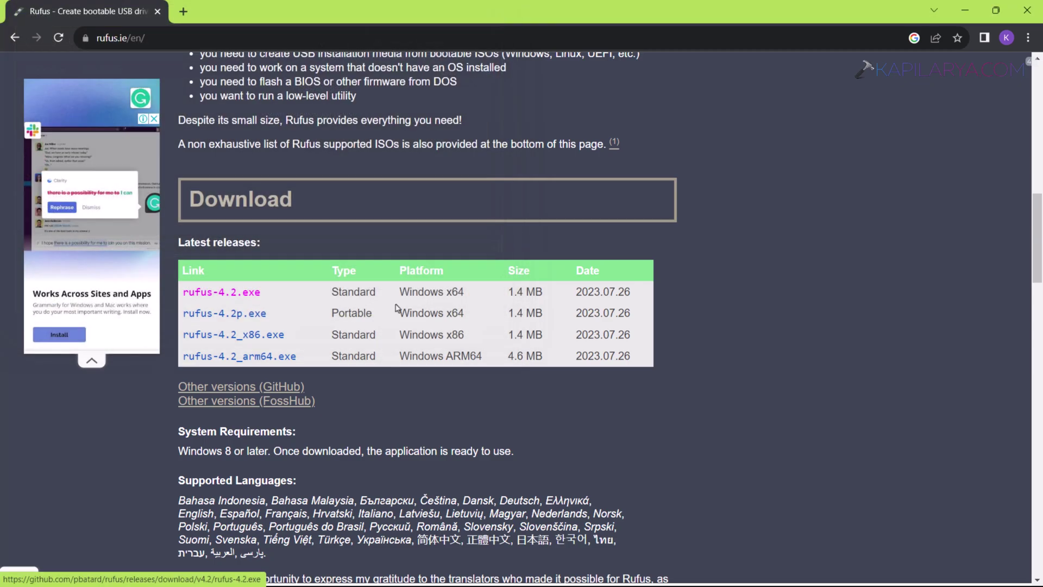
pyautogui.click(965, 10)
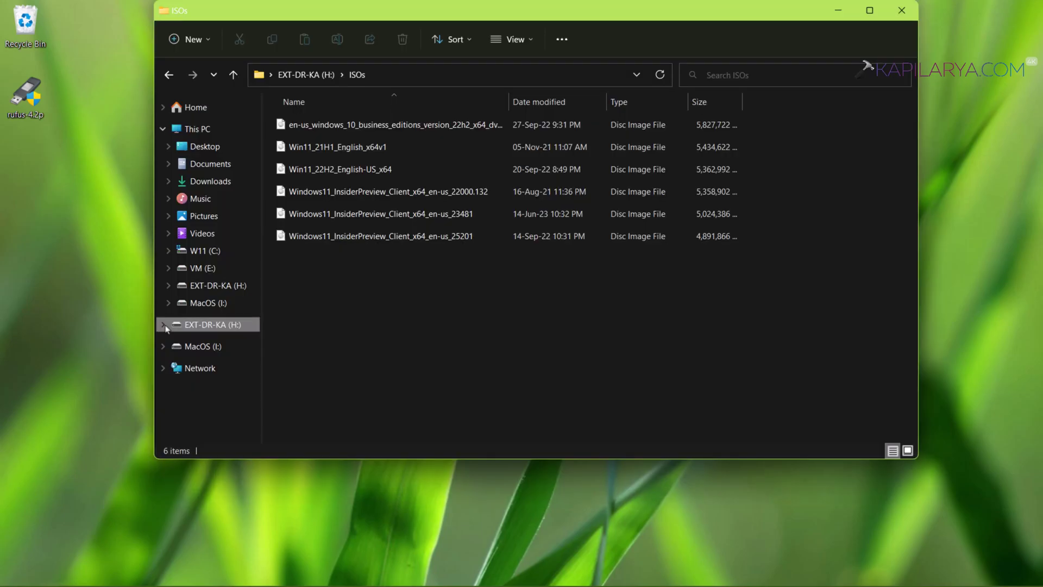
# Copy Win11_22H2_English-US_x64 from H:\ISOs onto the desktop, then bring up Safely Remove
pyautogui.moveTo(371, 14); pyautogui.dragTo(438, 101)
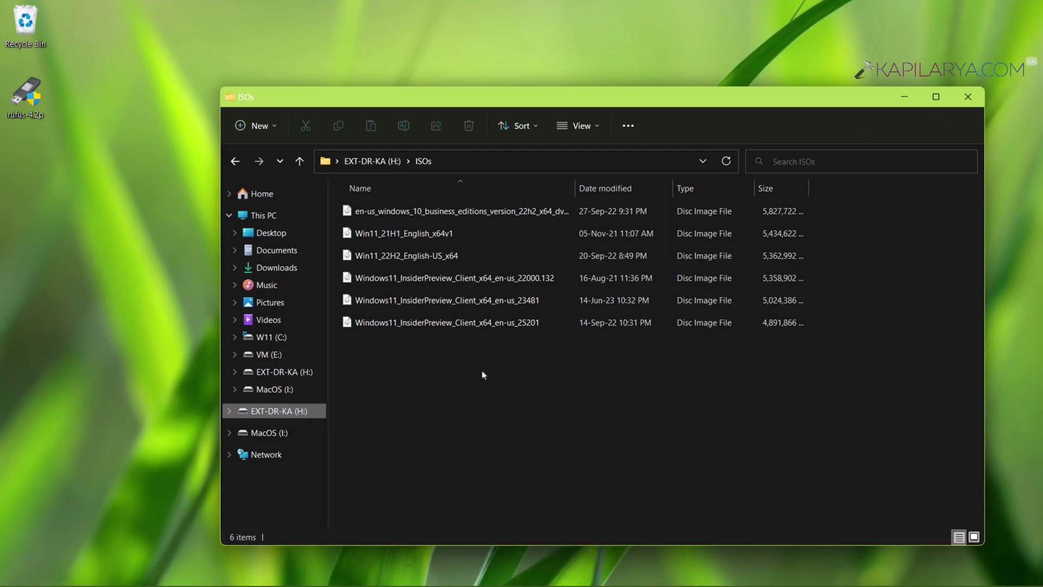
pyautogui.moveTo(340, 168)
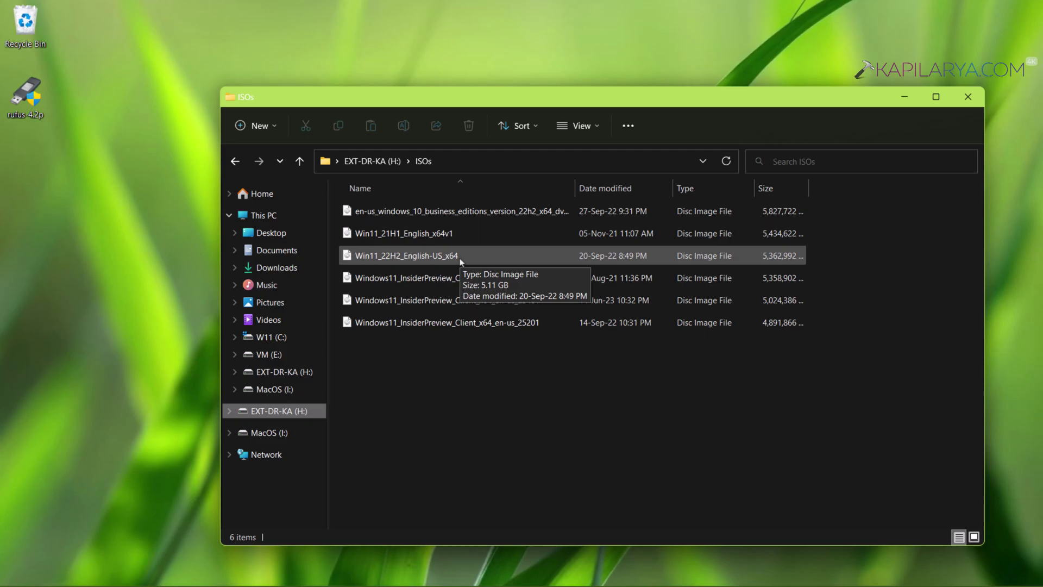
pyautogui.moveTo(461, 262); pyautogui.dragTo(100, 274)
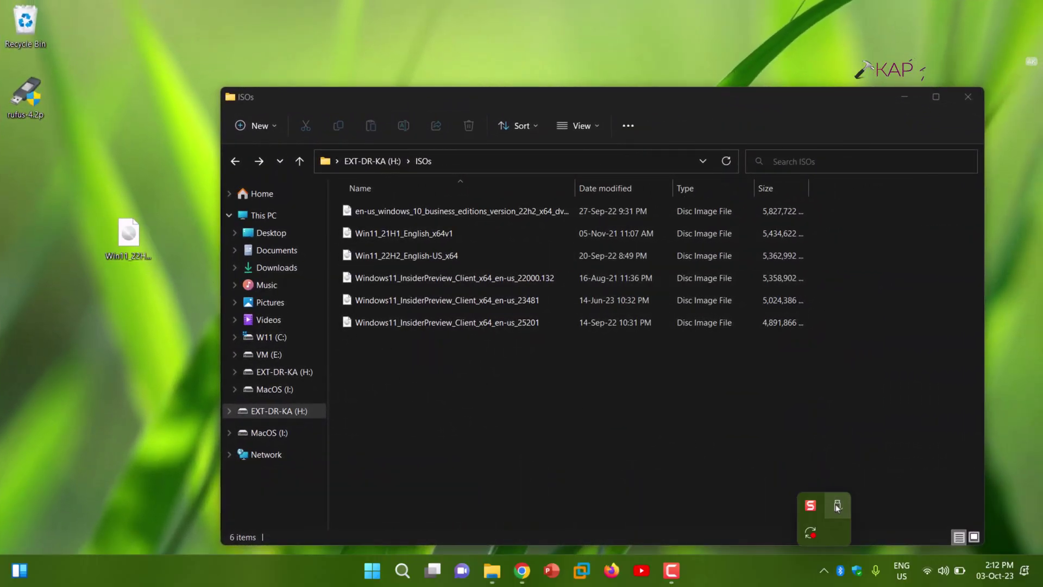
pyautogui.click(837, 507)
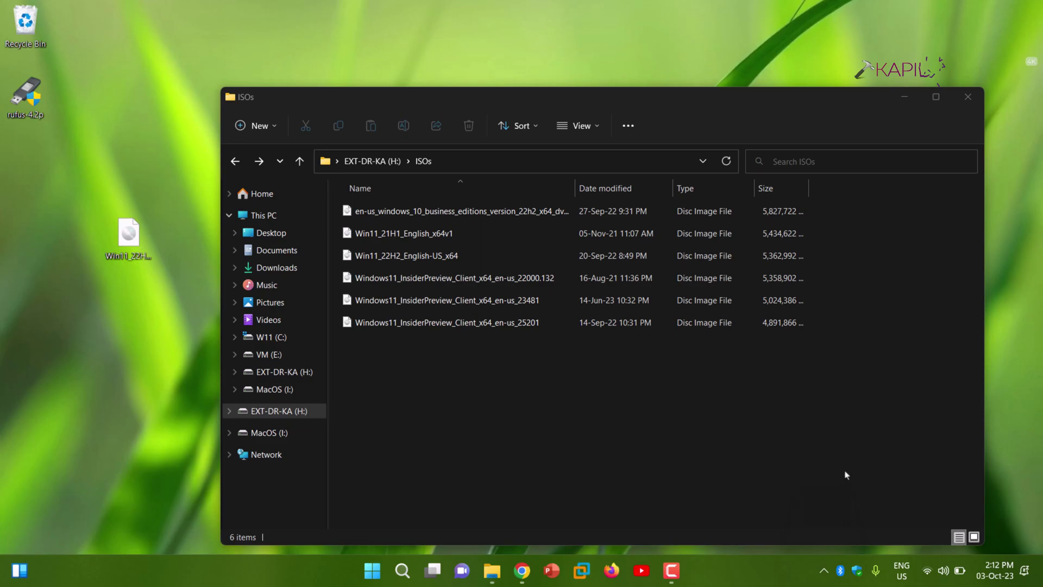
# Eject the external drive and check KAPIL-USB (F:) properties: NTFS, 7.45 GB capacity
pyautogui.click(862, 539)
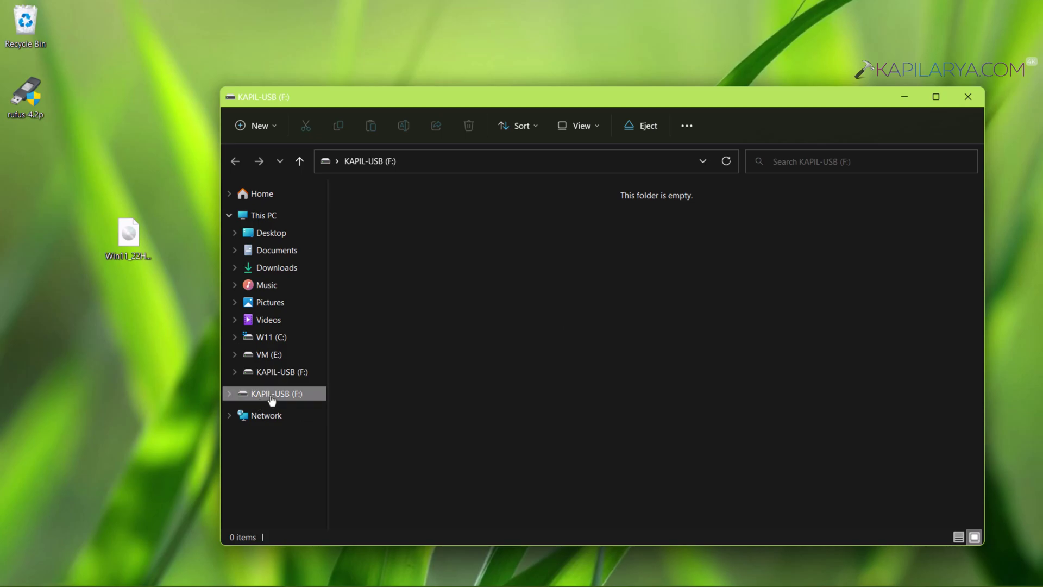
pyautogui.rightClick(271, 401)
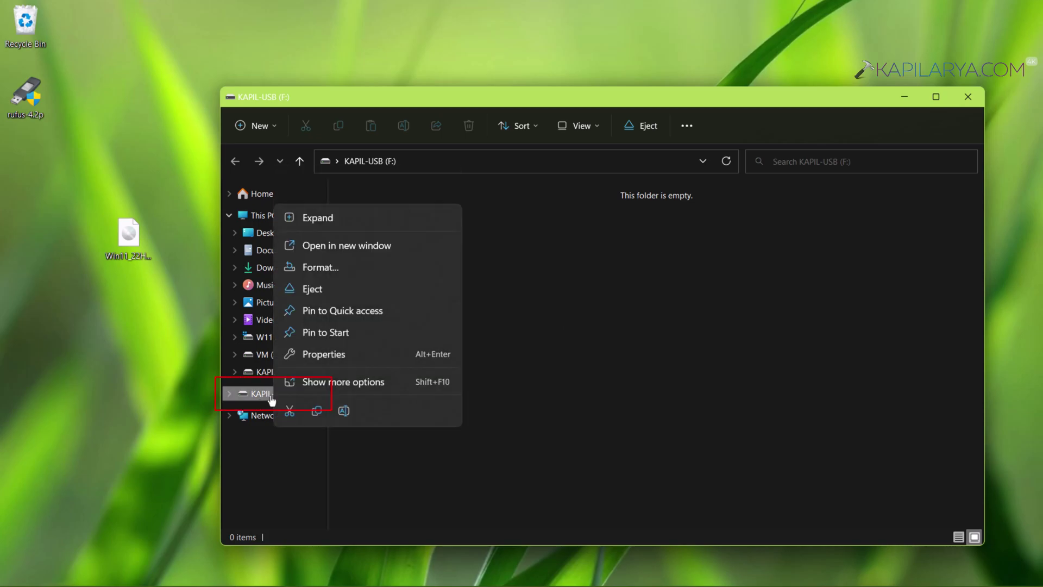
pyautogui.click(326, 355)
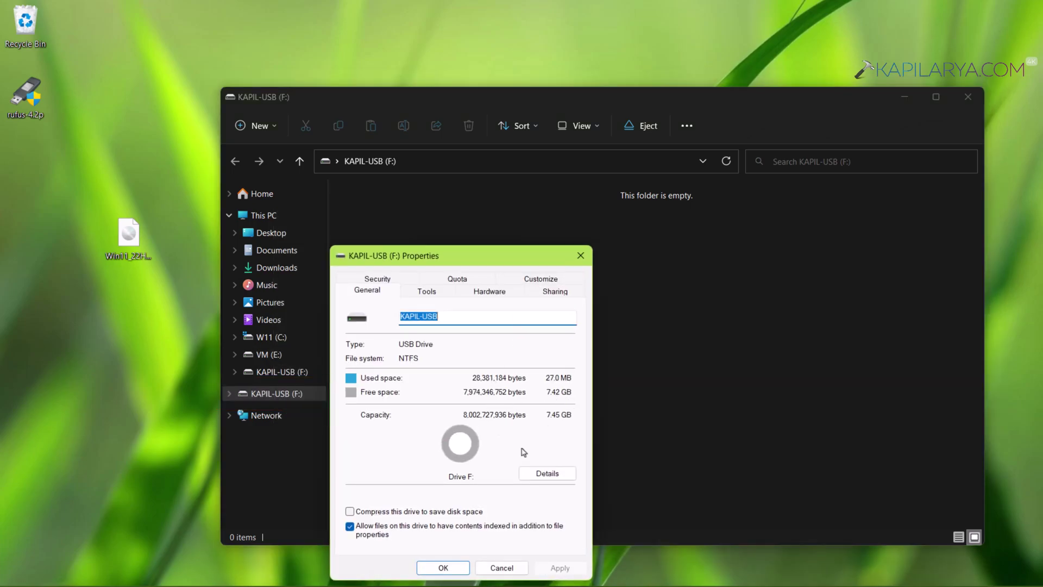
pyautogui.click(580, 255)
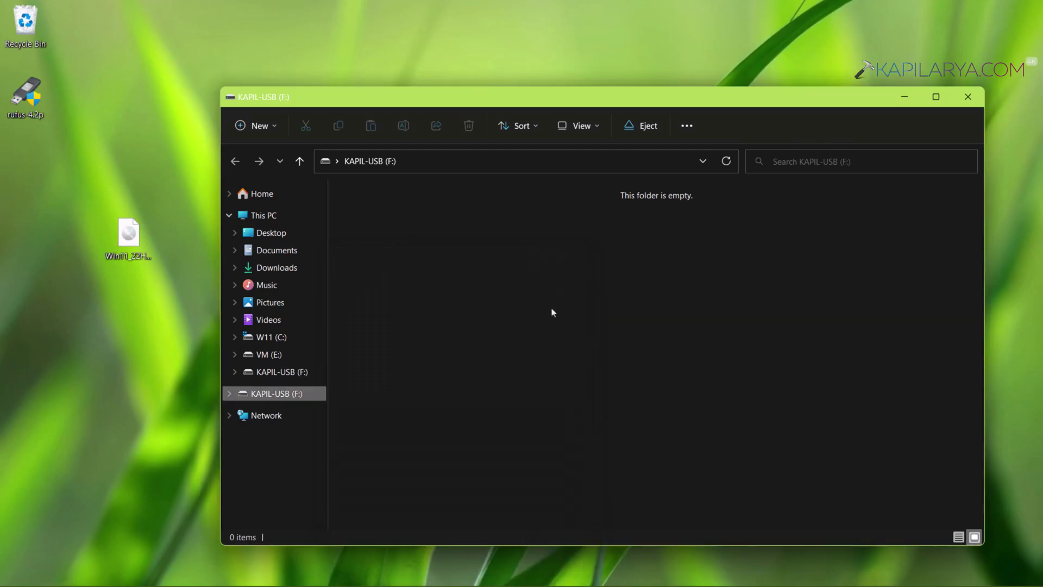
# Close the USB folder, decline Rufus update checks, and keep KAPIL-USB (F:) as target device
pyautogui.click(904, 97)
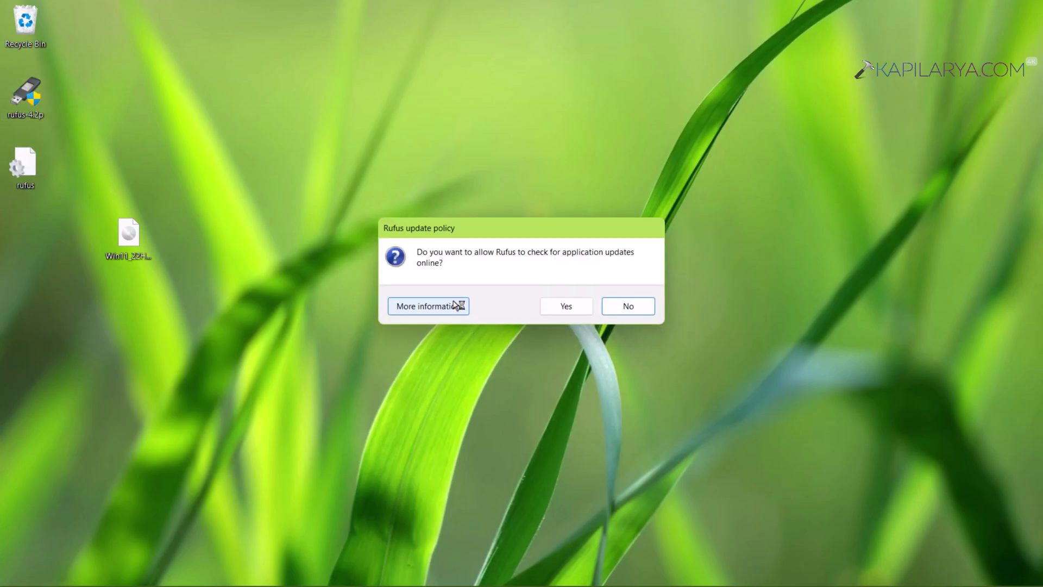
pyautogui.click(625, 305)
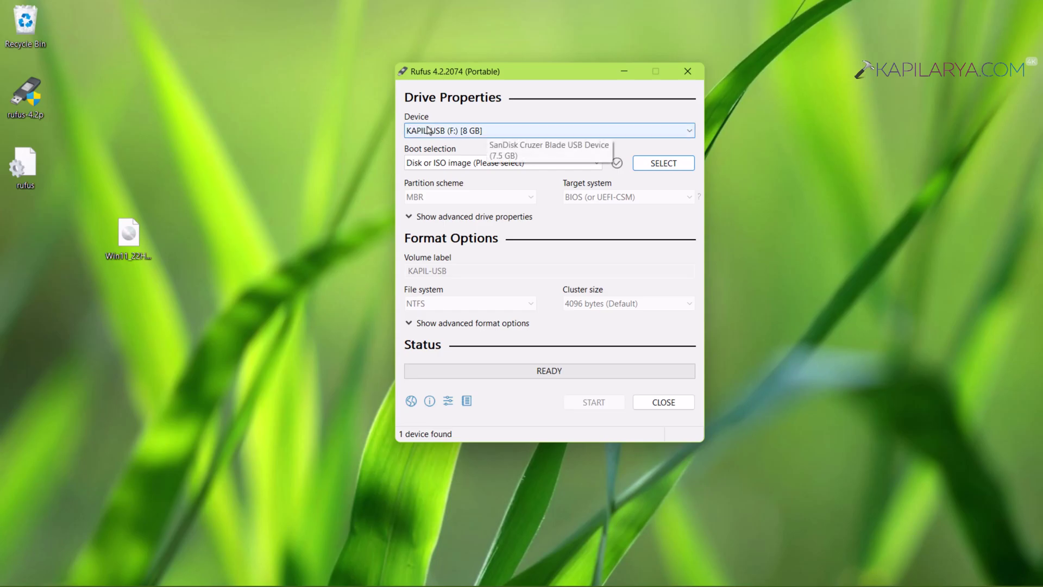
pyautogui.click(428, 130)
pyautogui.click(465, 134)
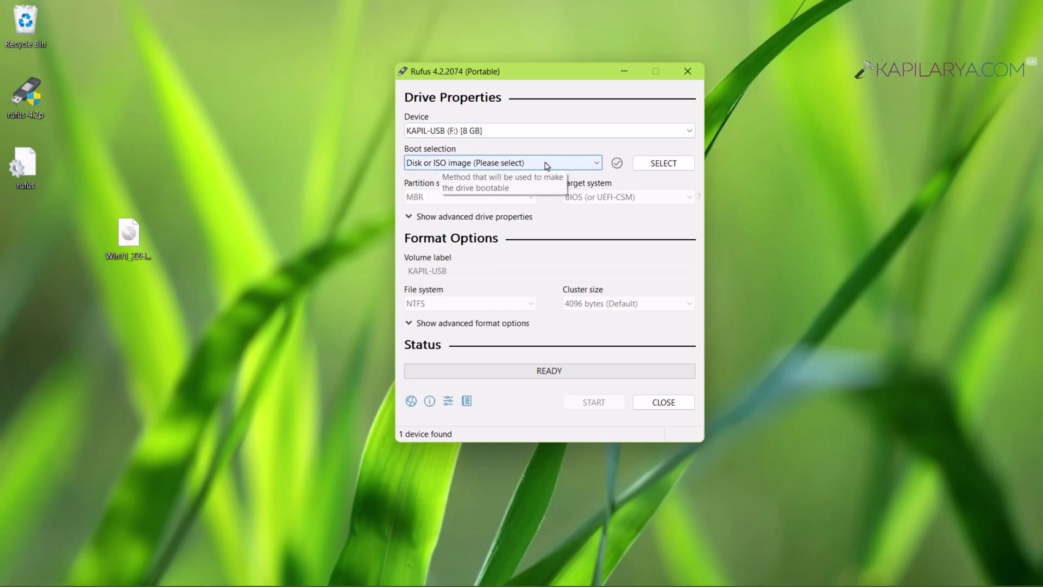
# Load Win11_22H2_English-US_x64.iso from the desktop as the boot image
pyautogui.click(663, 163)
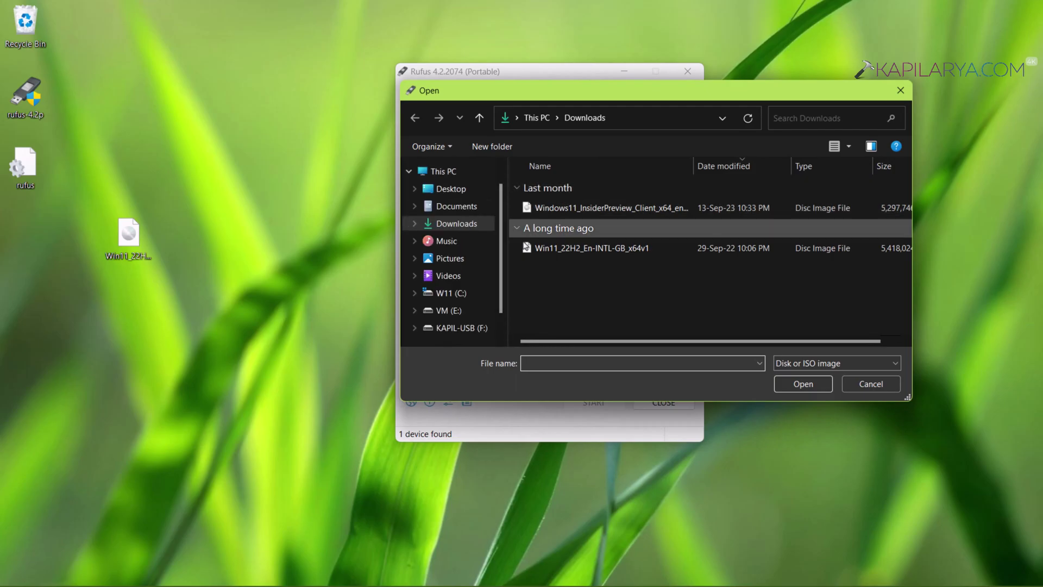
pyautogui.click(448, 190)
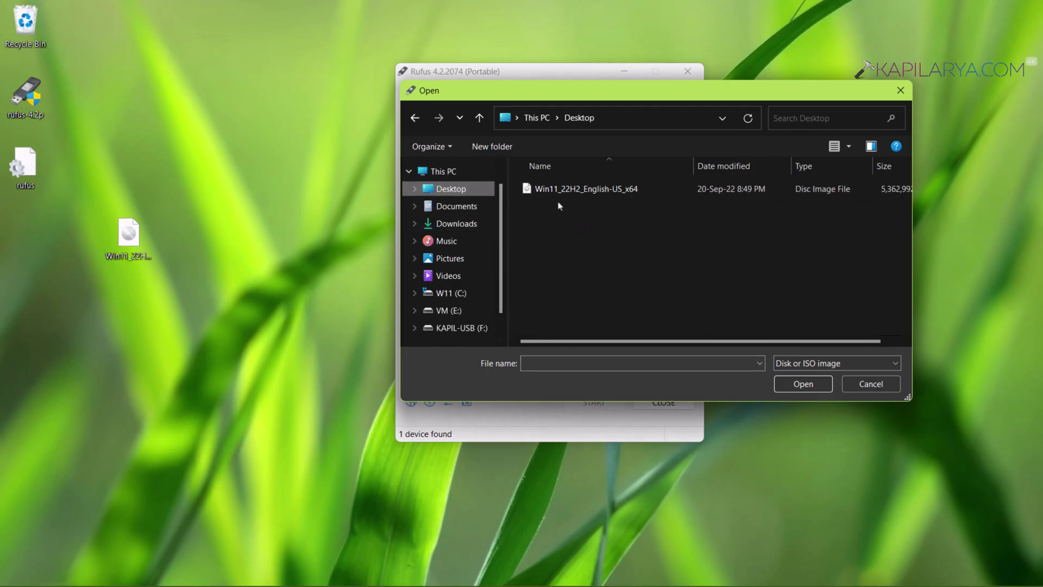
pyautogui.click(591, 190)
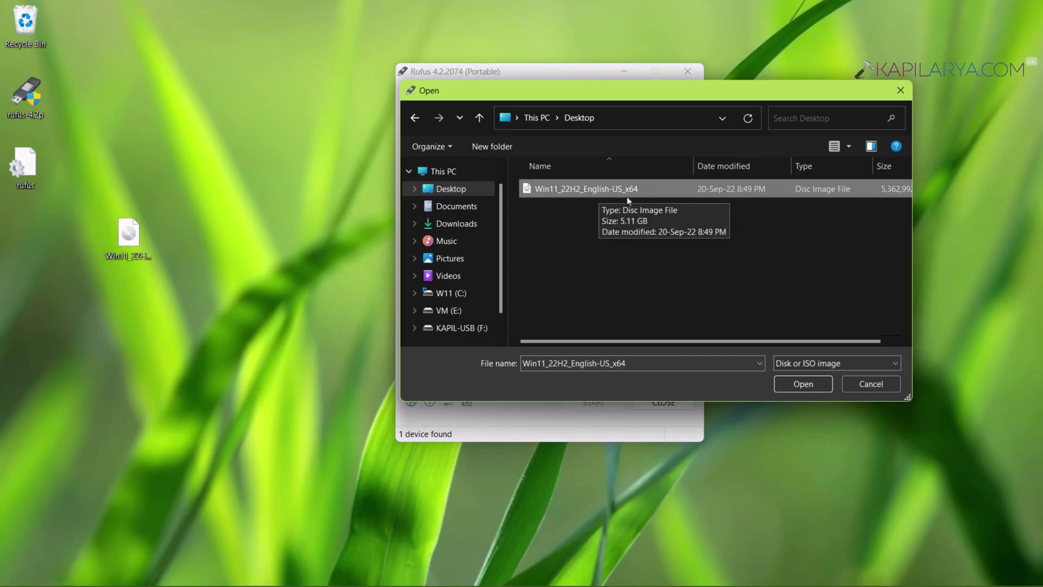
pyautogui.click(783, 388)
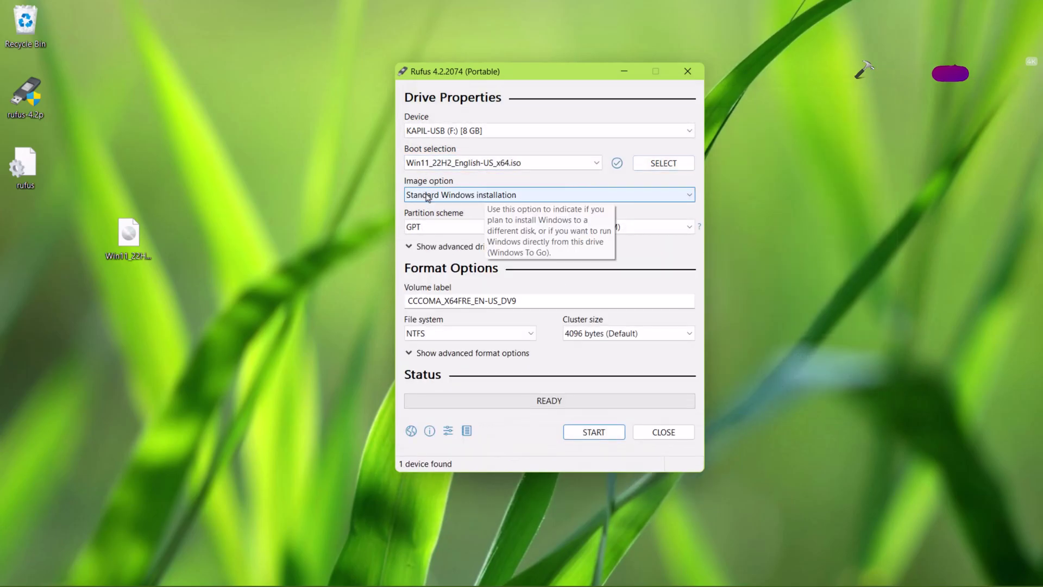
# Keep standard Windows installation and relabel the volume W11-22H2
pyautogui.click(428, 196)
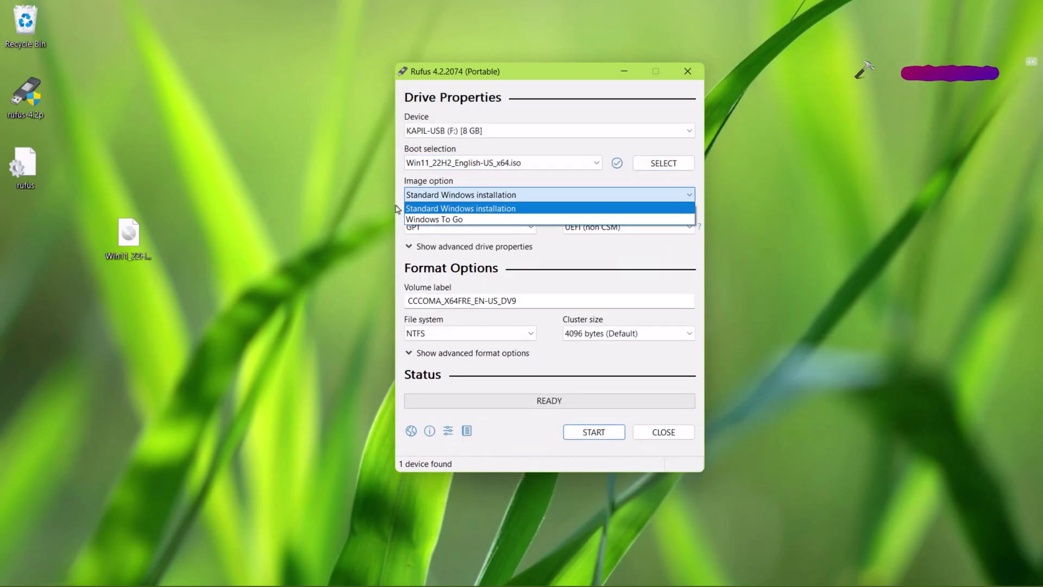
pyautogui.click(427, 197)
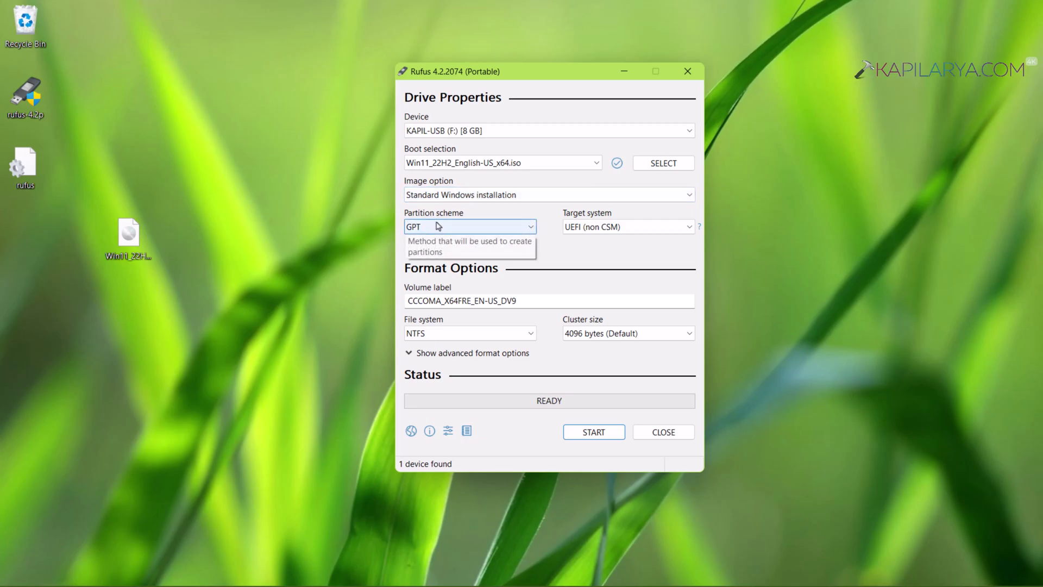
pyautogui.click(583, 227)
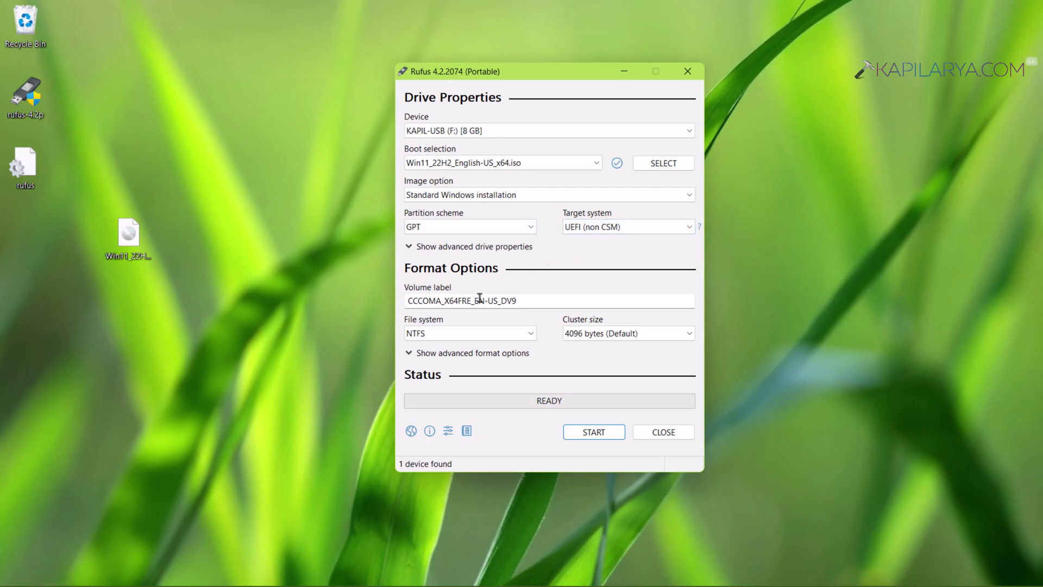
pyautogui.click(519, 300)
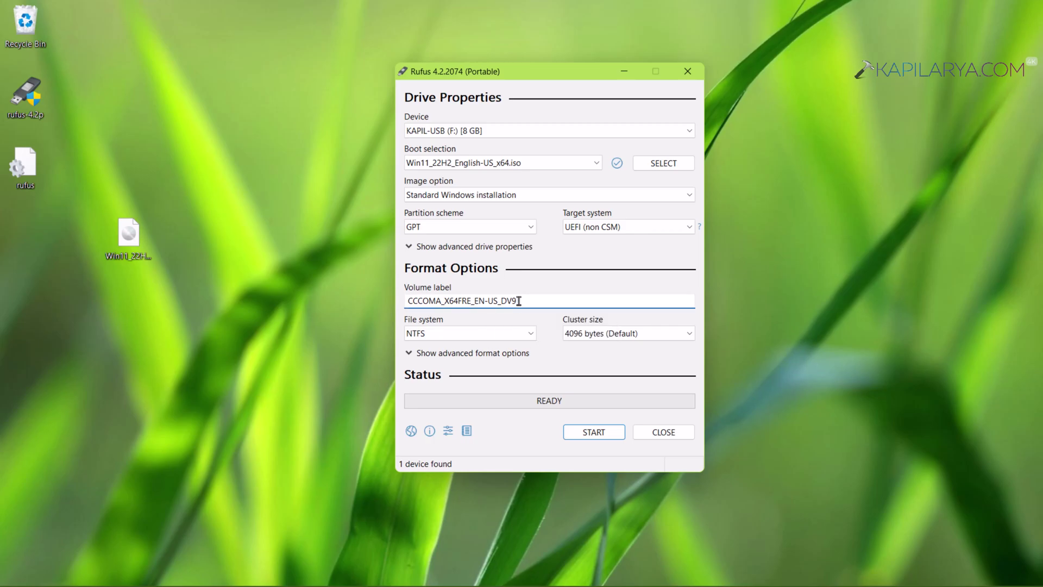
pyautogui.moveTo(514, 301); pyautogui.dragTo(404, 301)
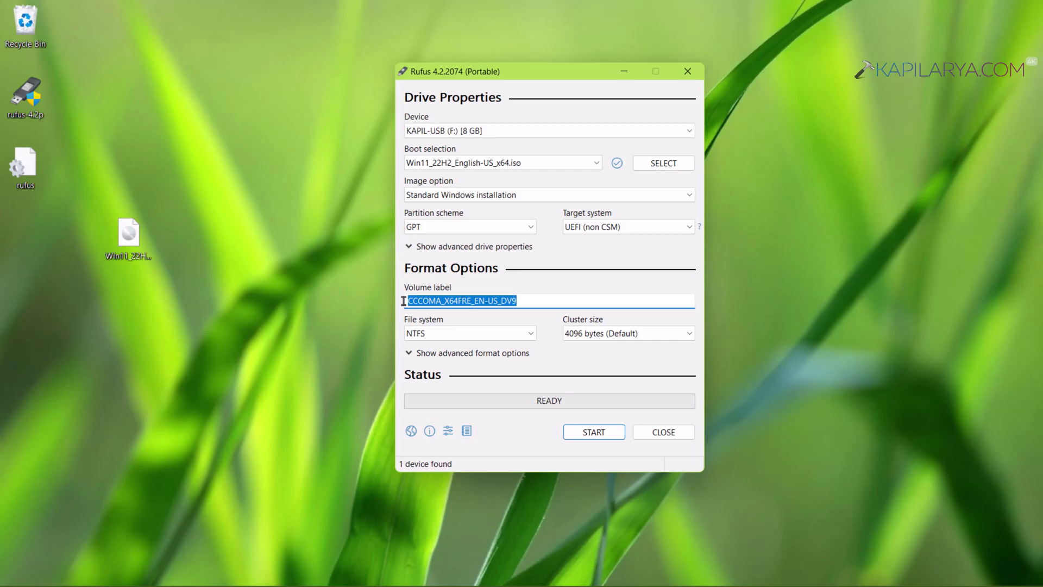
pyautogui.write('W11-22H2')
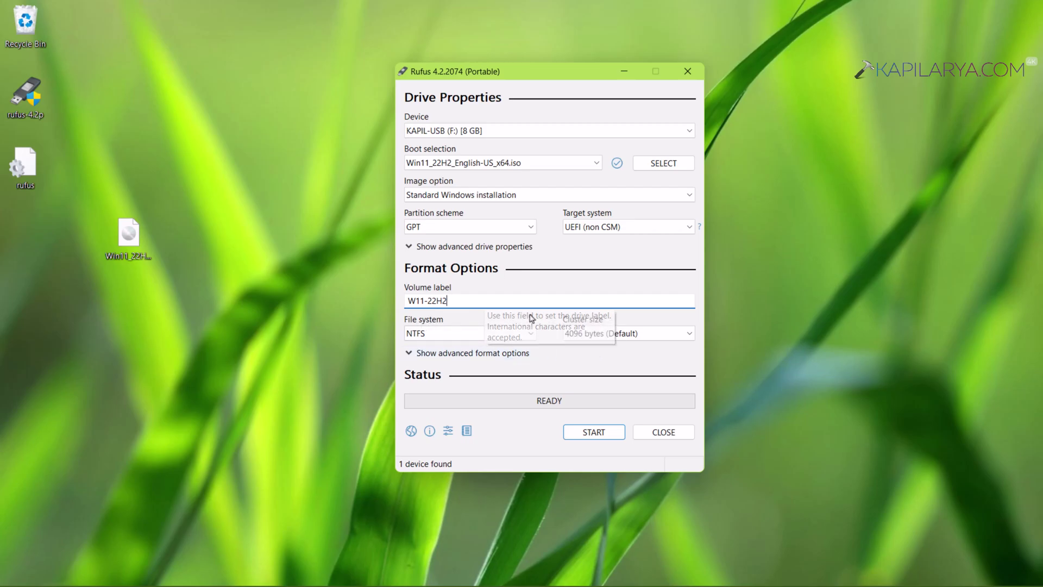
# Keep NTFS as the file system and reveal the advanced format options
pyautogui.click(443, 338)
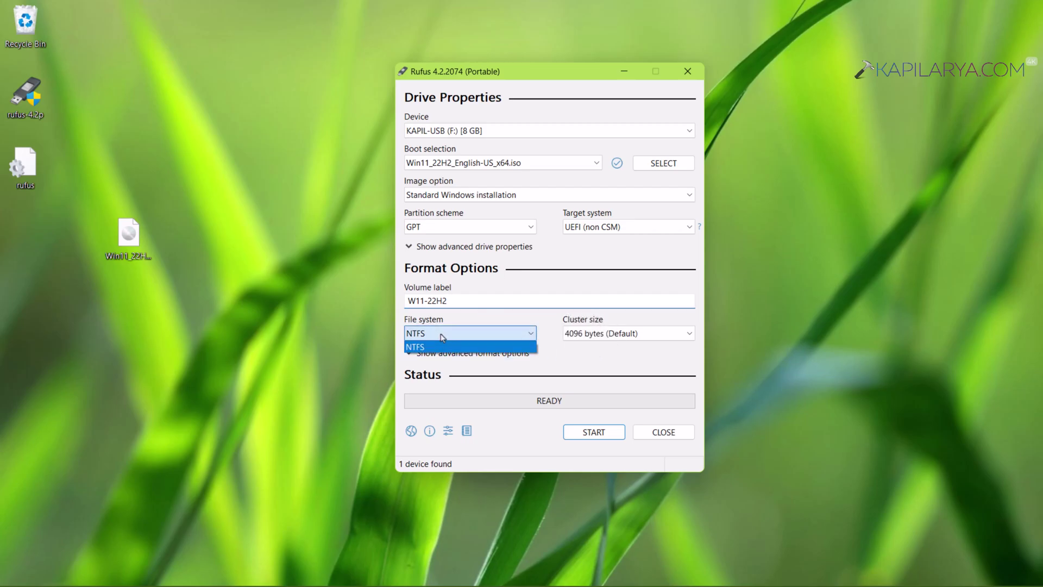
pyautogui.press('Tab')
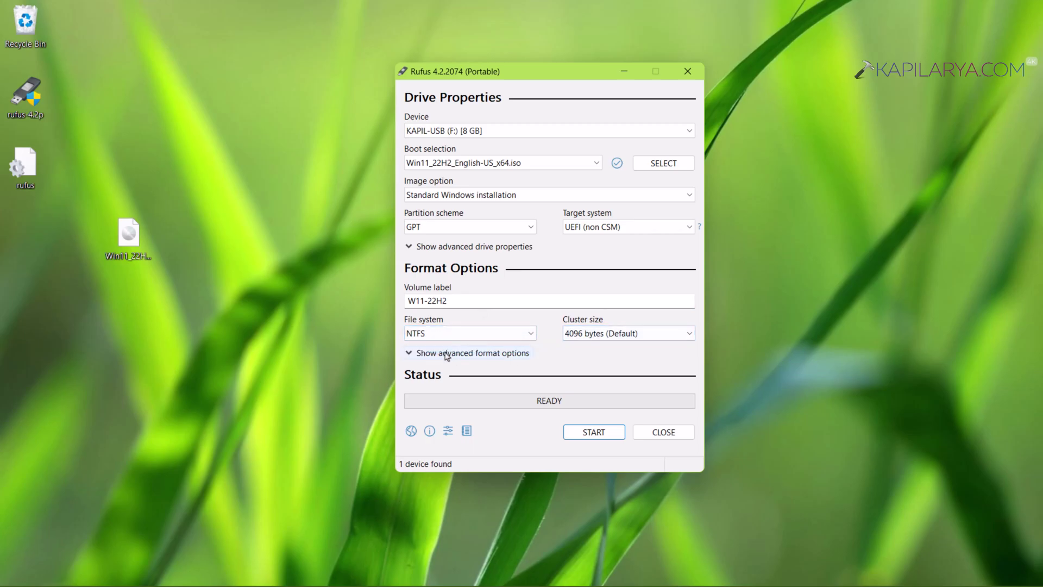
pyautogui.click(445, 353)
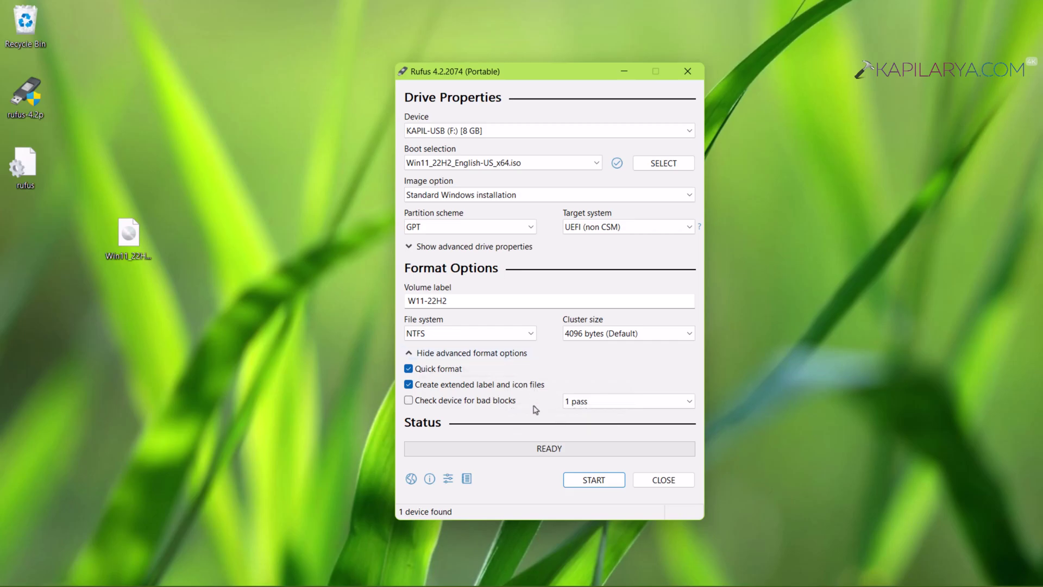
# Start writing with the TPM/Secure Boot/RAM and online-account requirements left in place
pyautogui.click(571, 482)
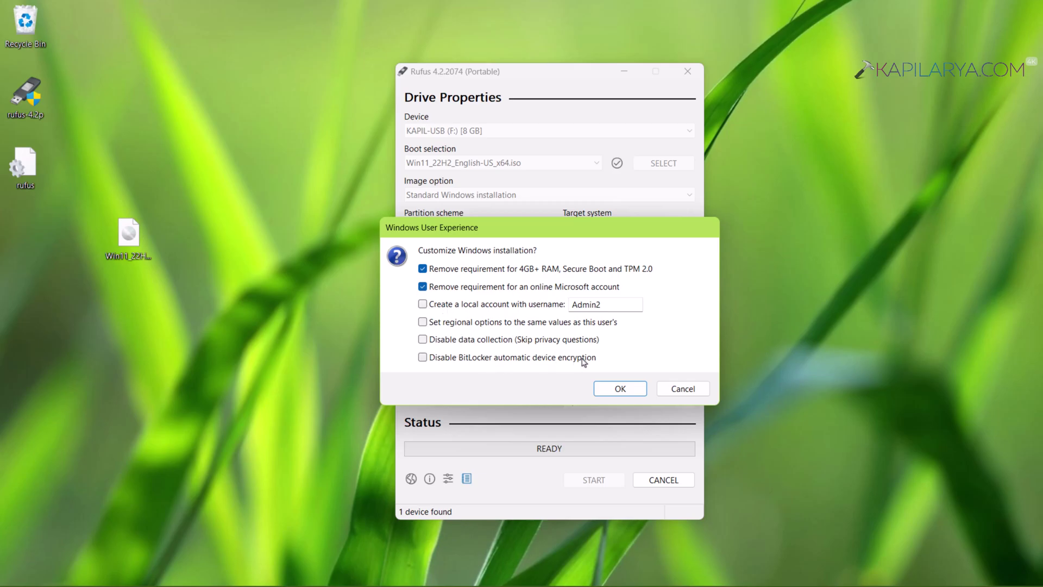
pyautogui.click(423, 270)
pyautogui.click(423, 288)
pyautogui.click(610, 393)
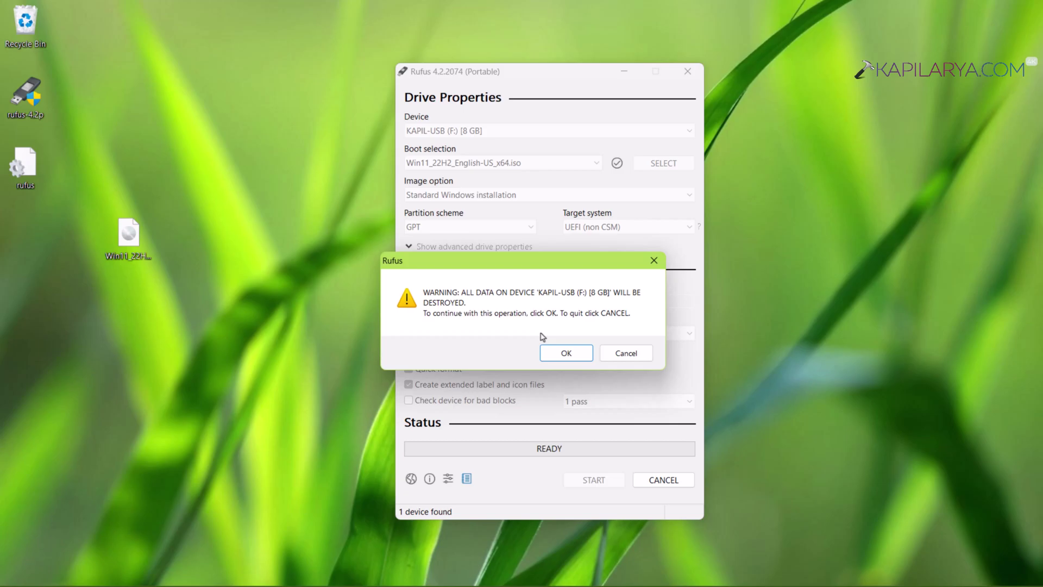
# Accept the data-loss warning and let Rufus write the image until READY
pyautogui.click(555, 352)
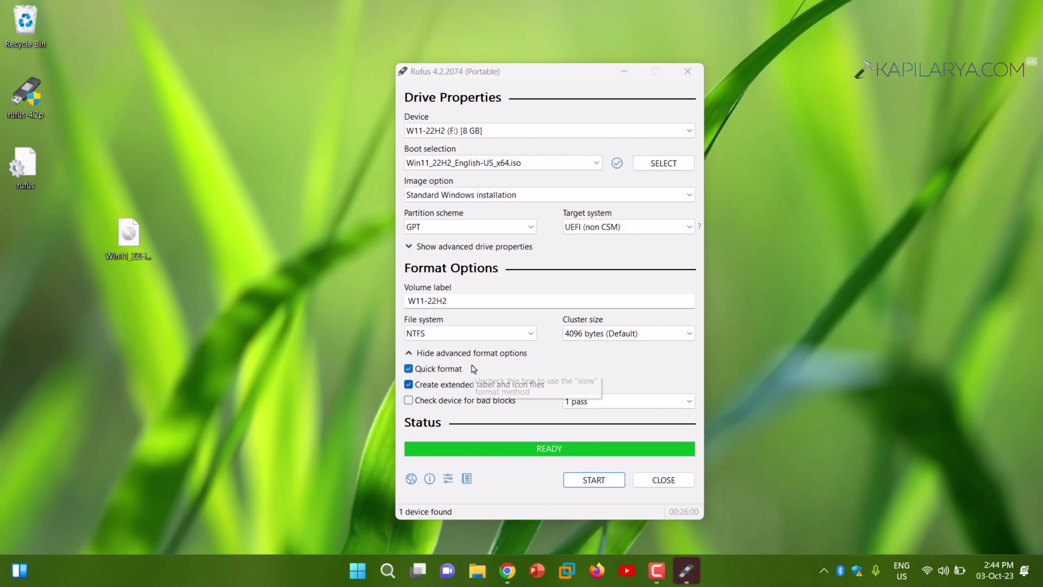
# Browse the W11-22H2 (F:) drive's setup files in File Explorer, then close Rufus
pyautogui.press('super+e')
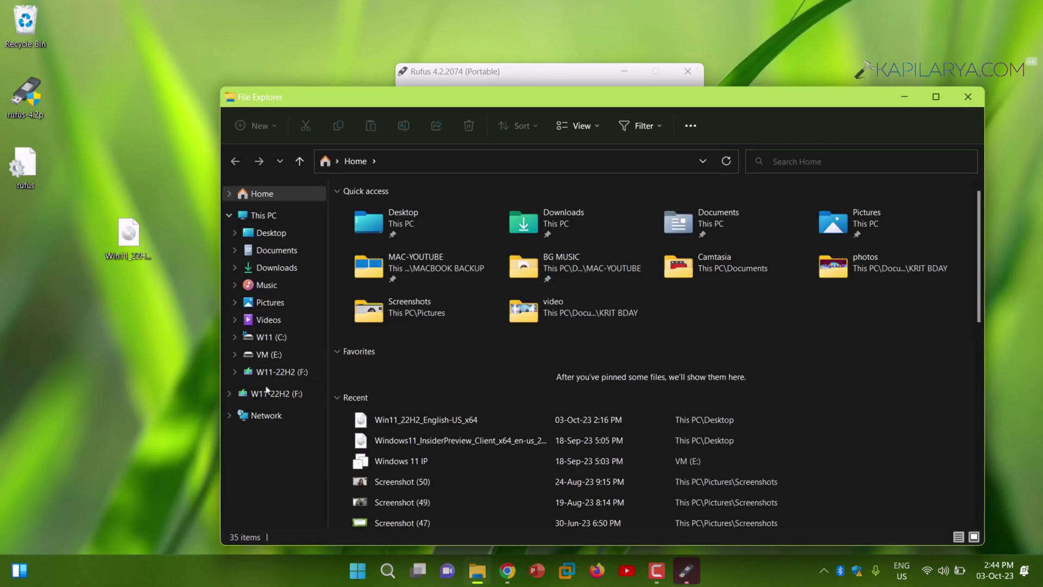
pyautogui.click(264, 396)
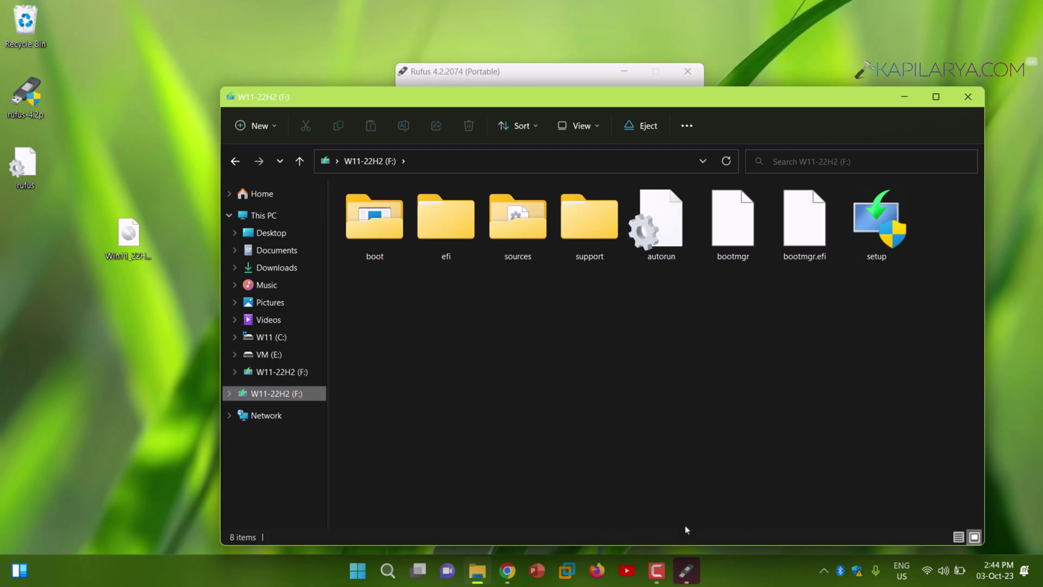
pyautogui.click(686, 572)
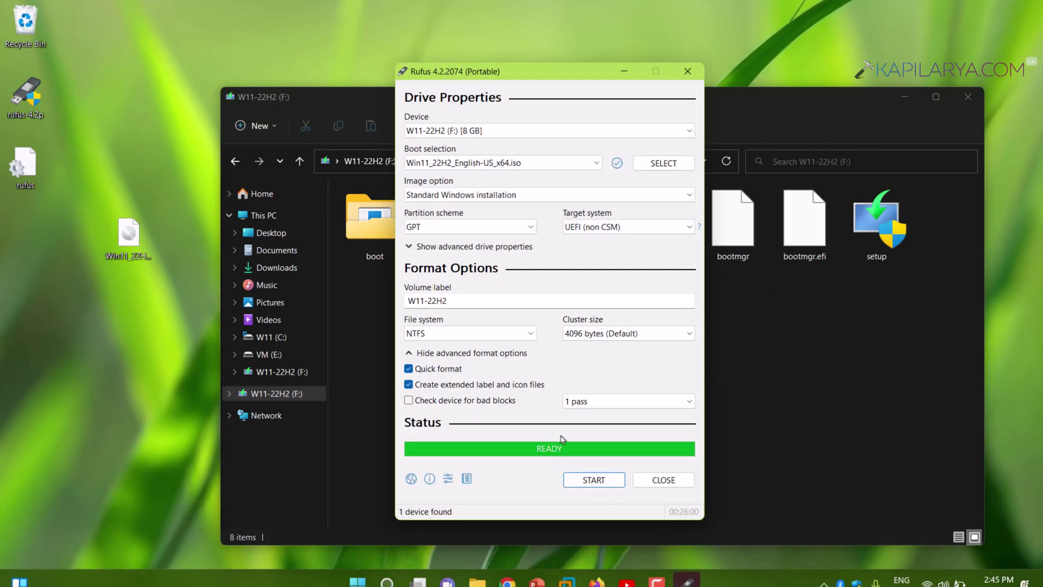
pyautogui.click(661, 481)
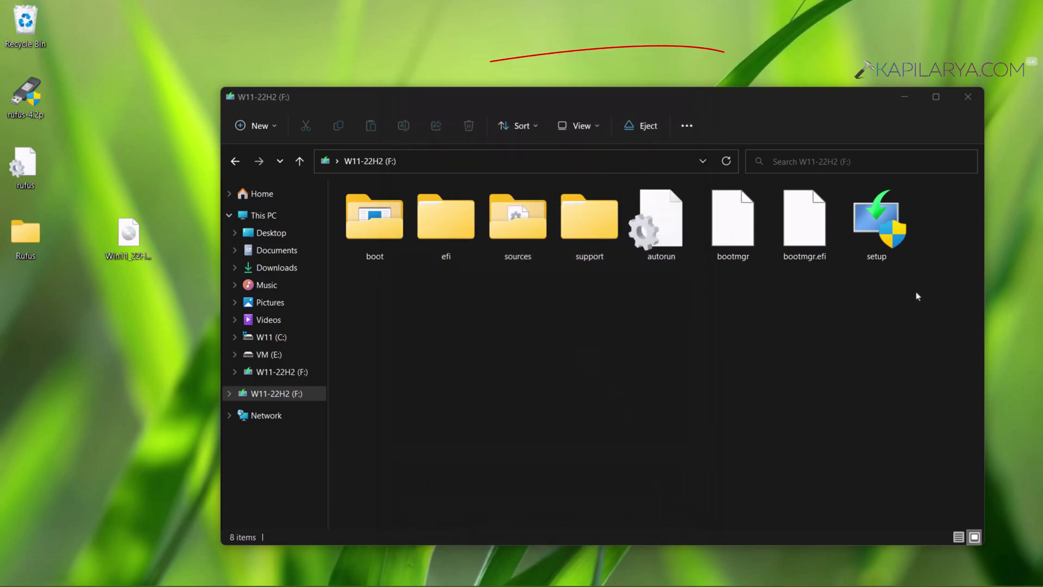
# Close the File Explorer window showing the W11-22H2 drive
pyautogui.click(969, 97)
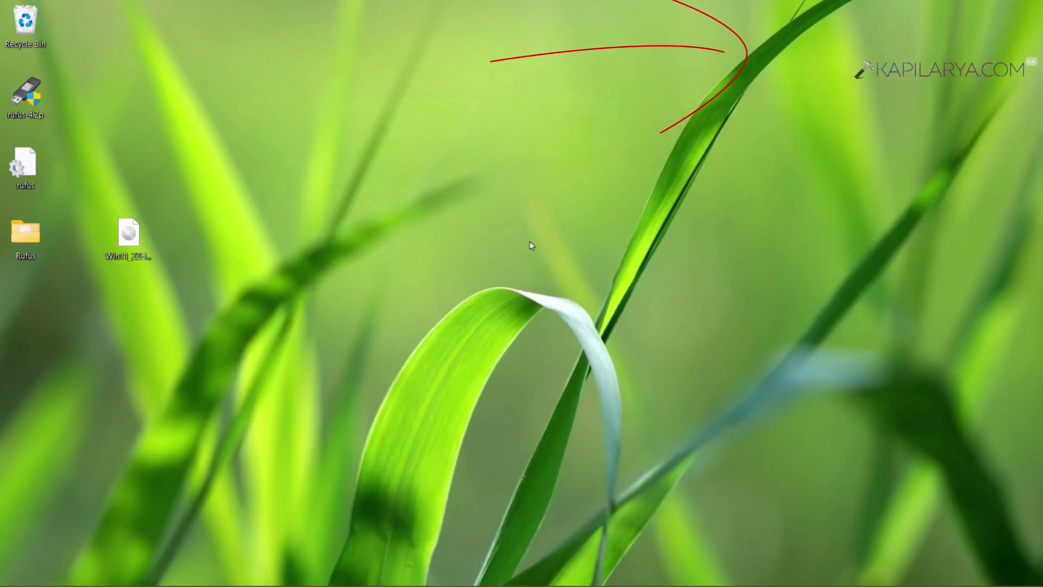